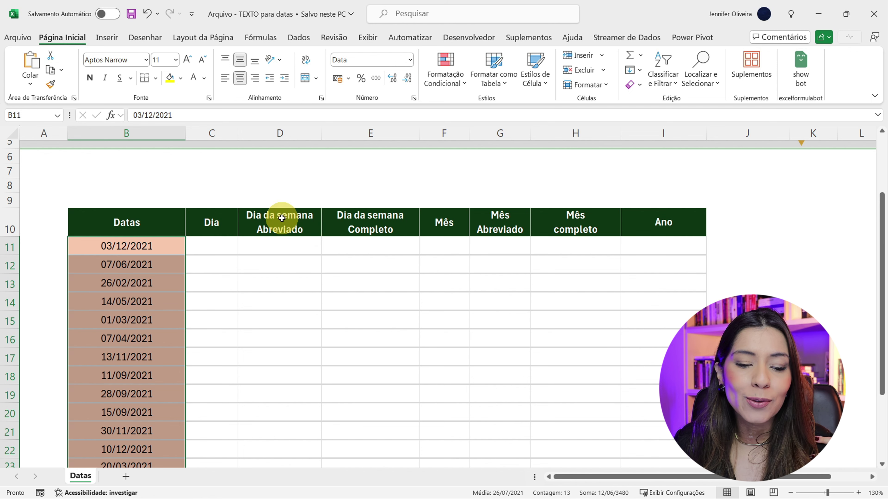
left_click_drag(282, 218, 357, 222)
left_click_drag(520, 214, 585, 219)
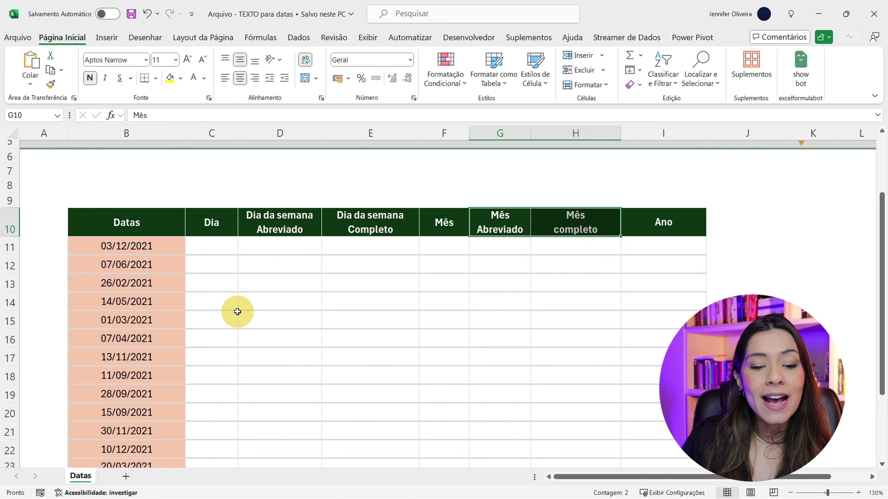
Build a TEXTO formula in C11 that takes the date in B11 and the format "dd".
scroll(170, 315, "down", 1)
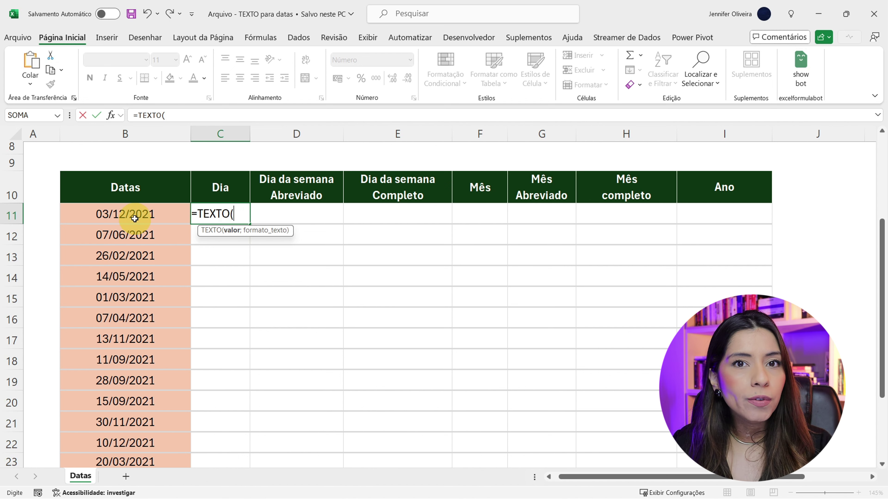
left_click(116, 213)
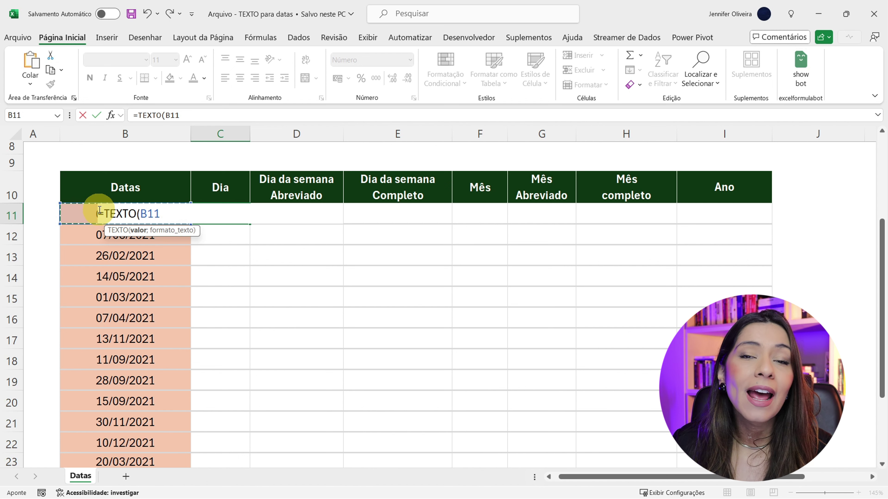
type(";")
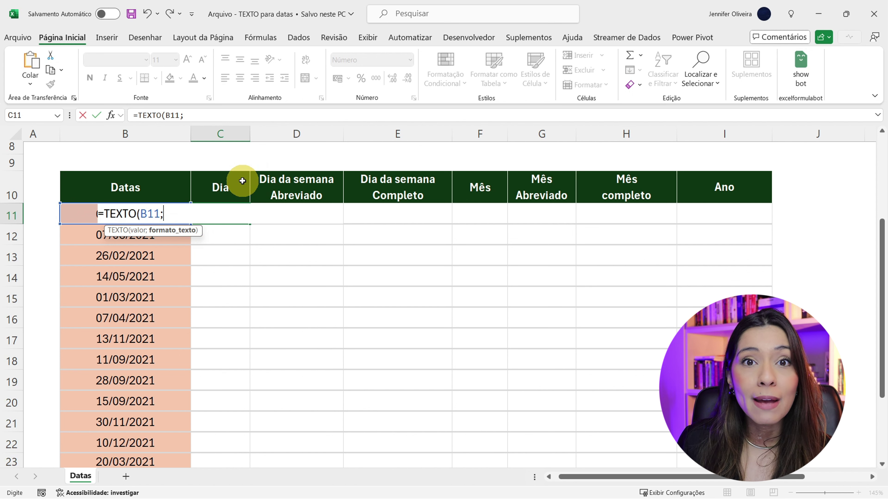
type("\"")
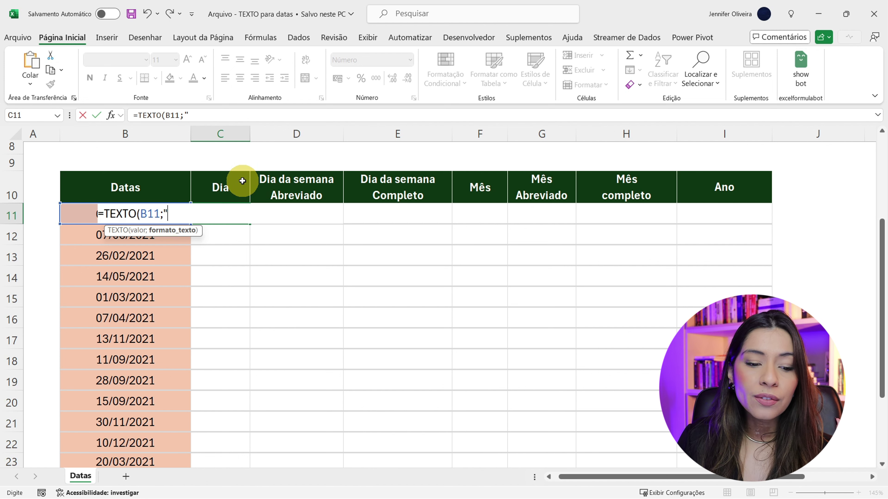
type("dd")
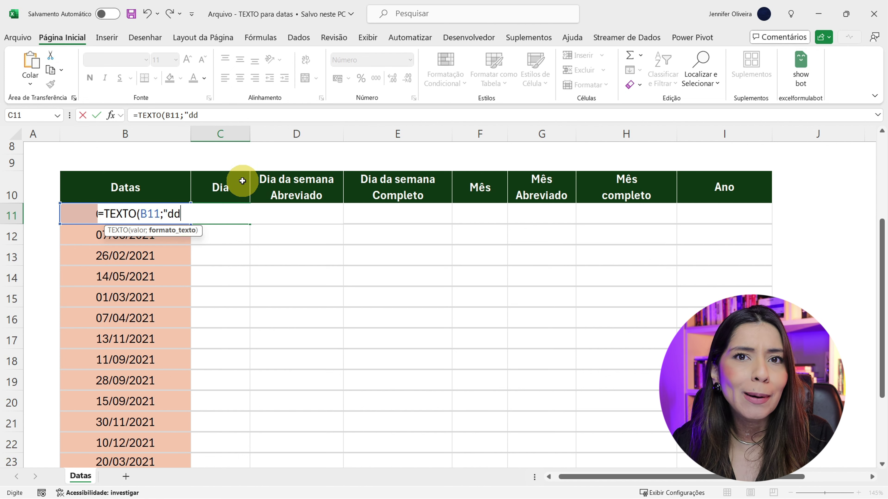
type("\"")
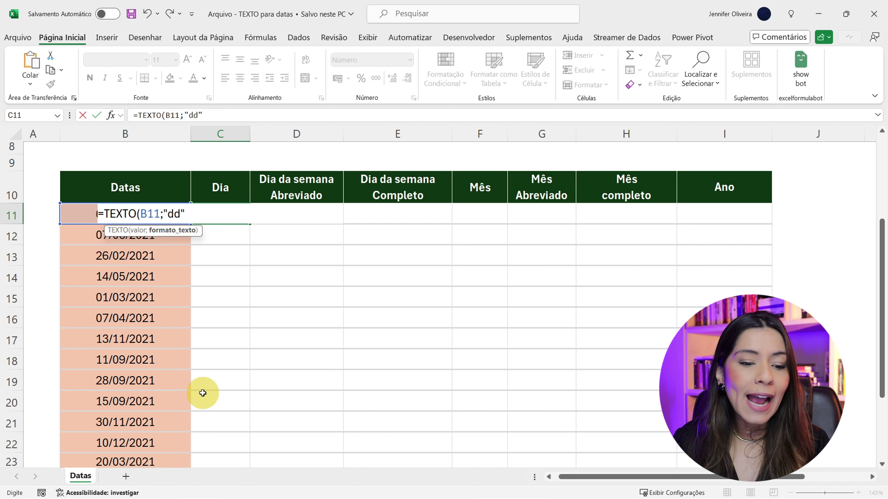
left_click_drag(222, 298, 222, 338)
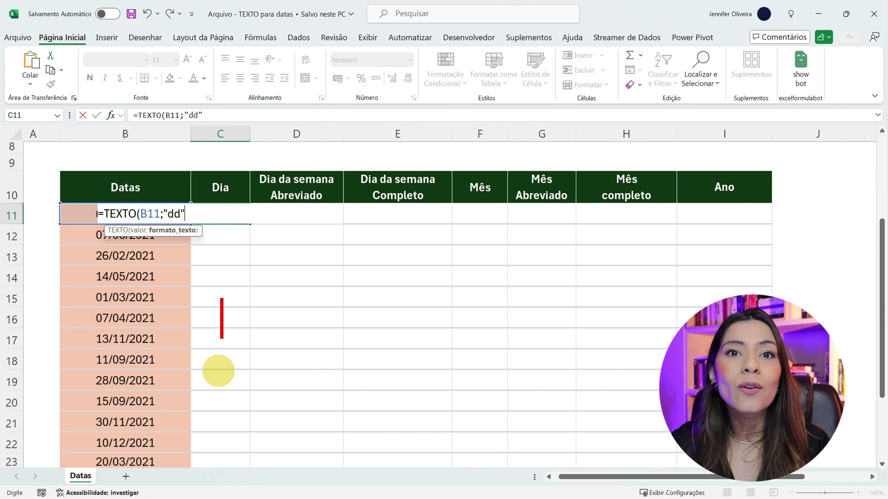
type("aa")
key("BackSpace")
key("BackSpace")
type("00")
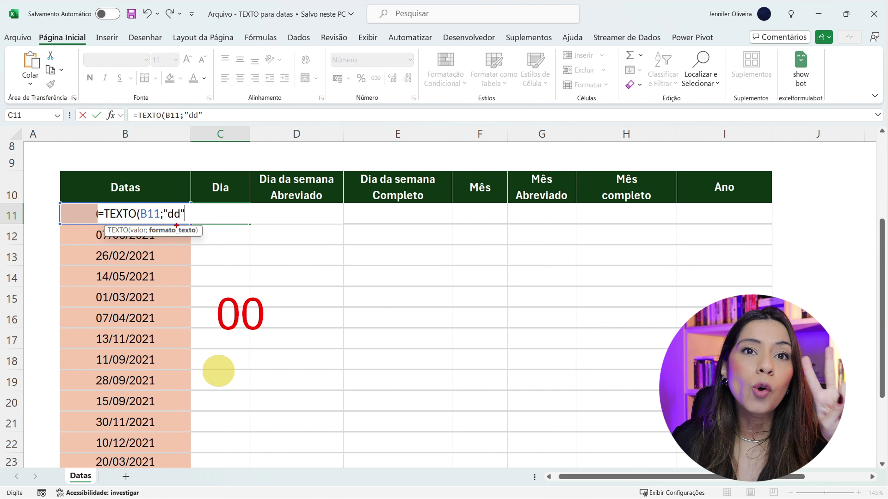
left_click_drag(177, 226, 176, 265)
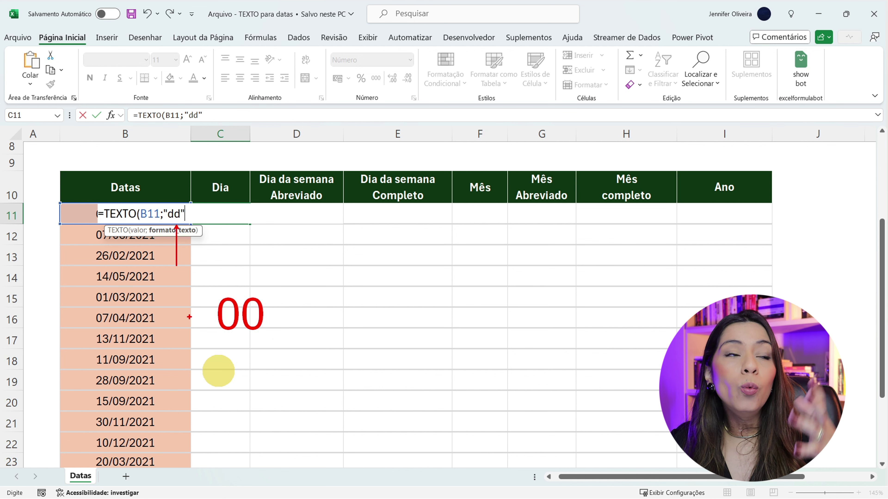
key("Escape")
Close and confirm the day formula in C11, and fill it down the Dia column.
type(")")
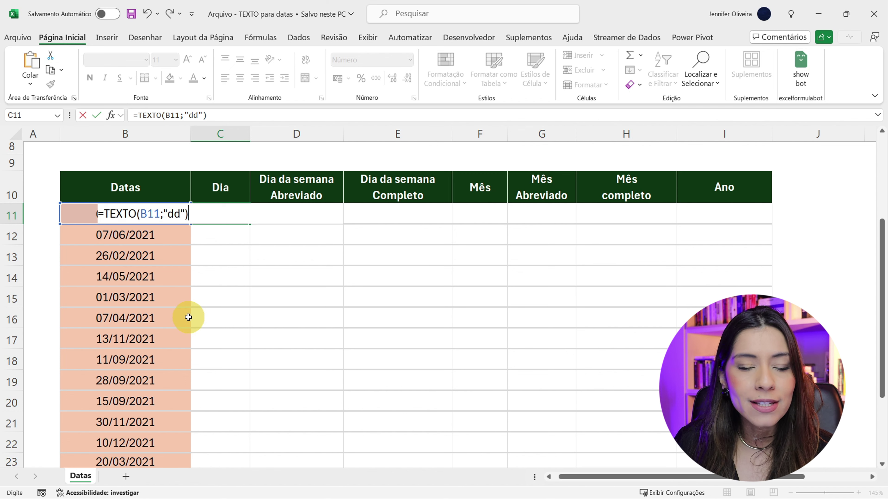
key("Return")
left_click(242, 211)
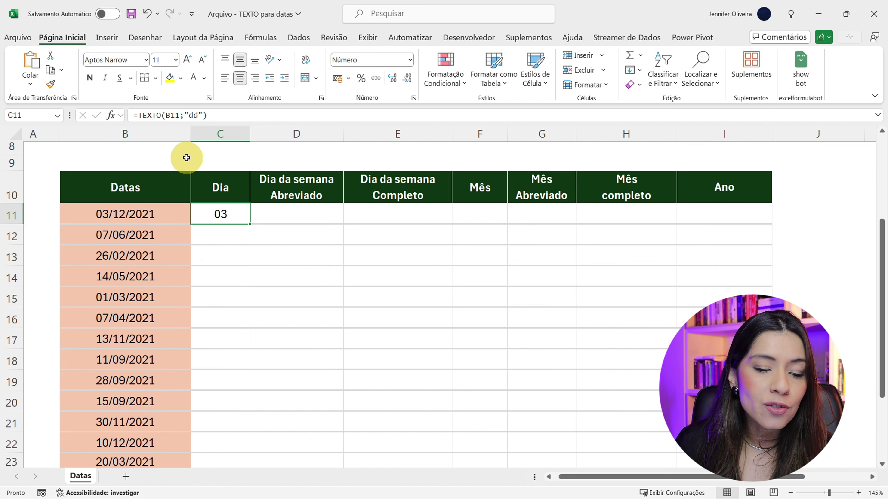
double_click(249, 223)
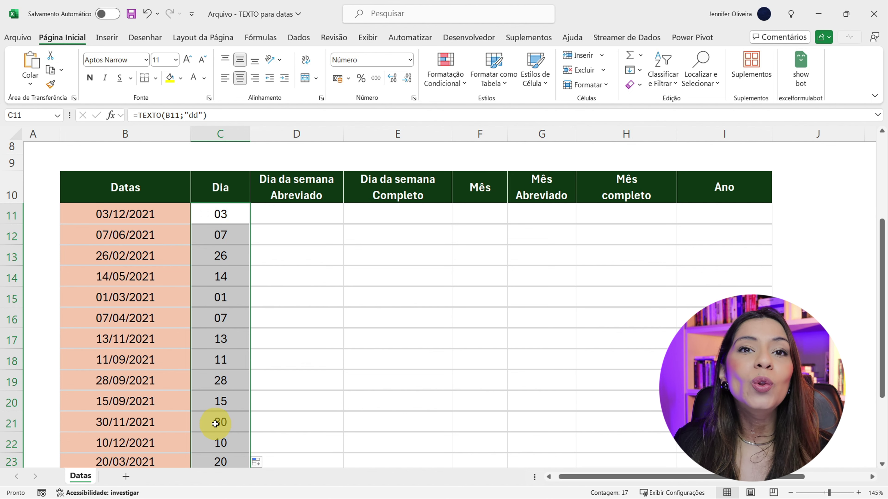
left_click(103, 235)
left_click(110, 281)
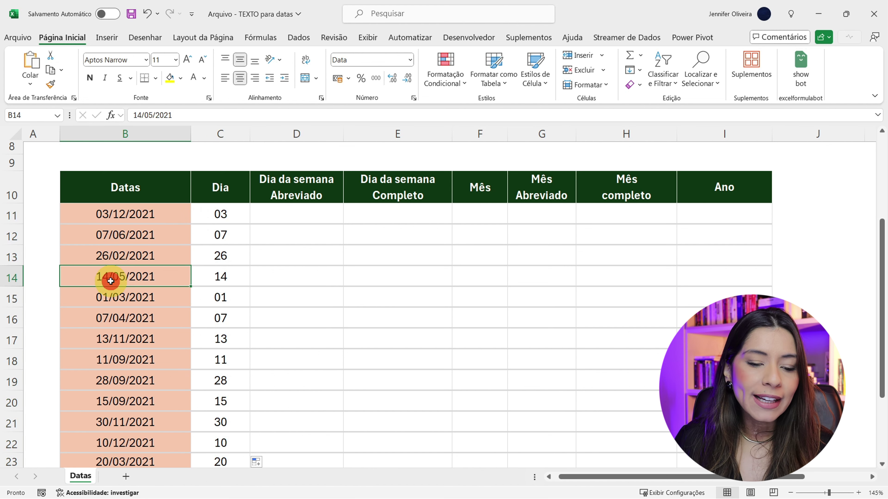
left_click(112, 298)
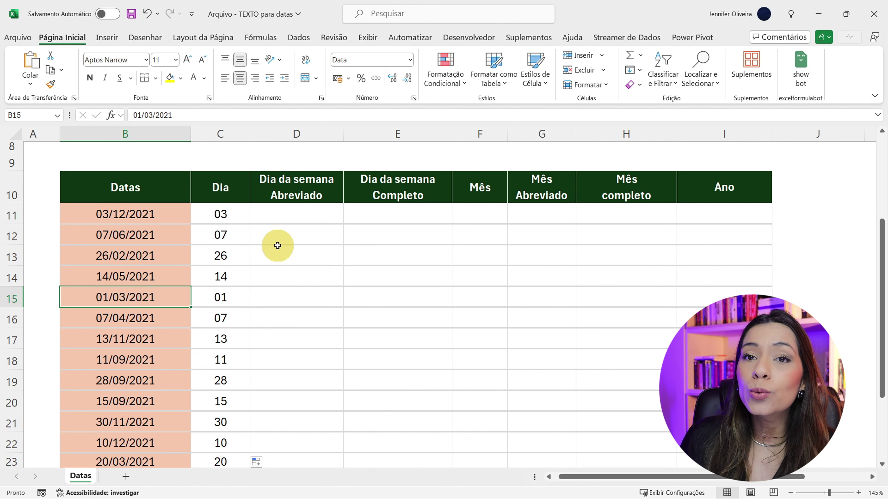
left_click_drag(214, 210, 224, 385)
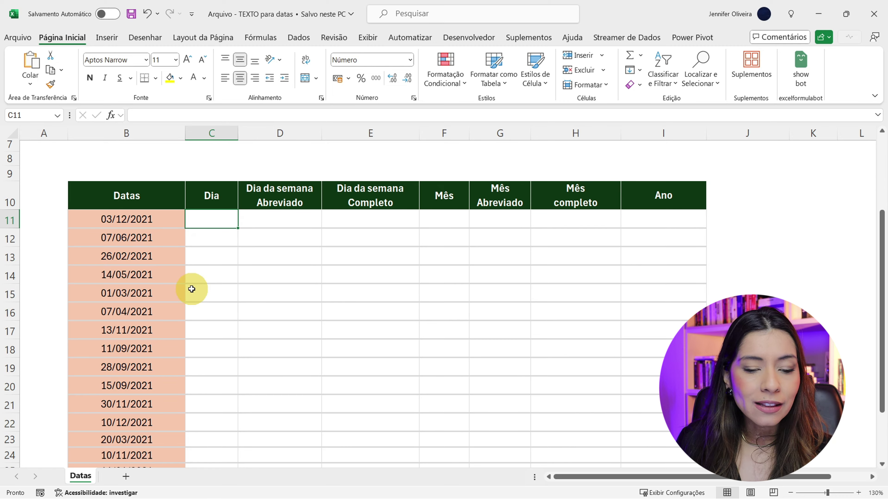
scroll(191, 289, "up", 1, "ctrl")
type("=")
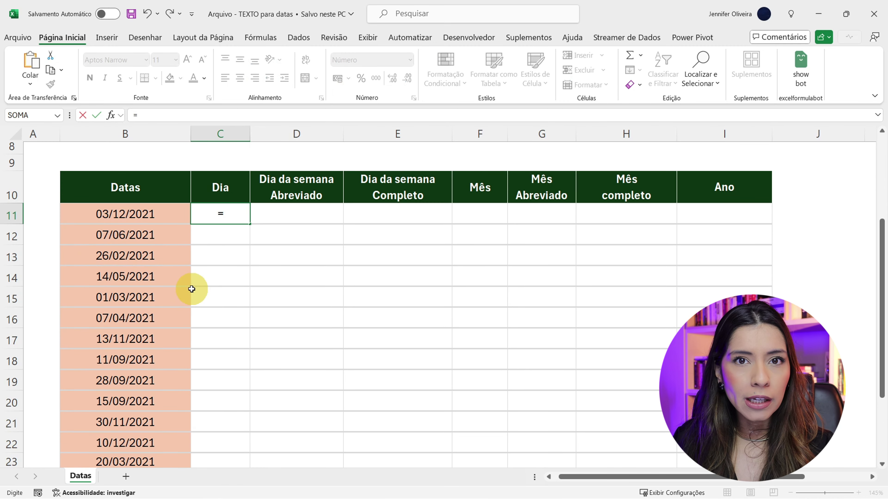
type("TEXTO")
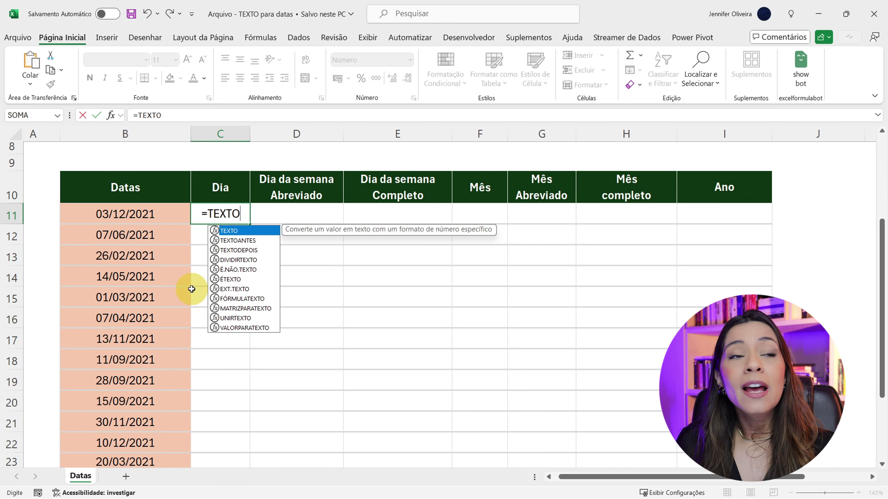
type("(")
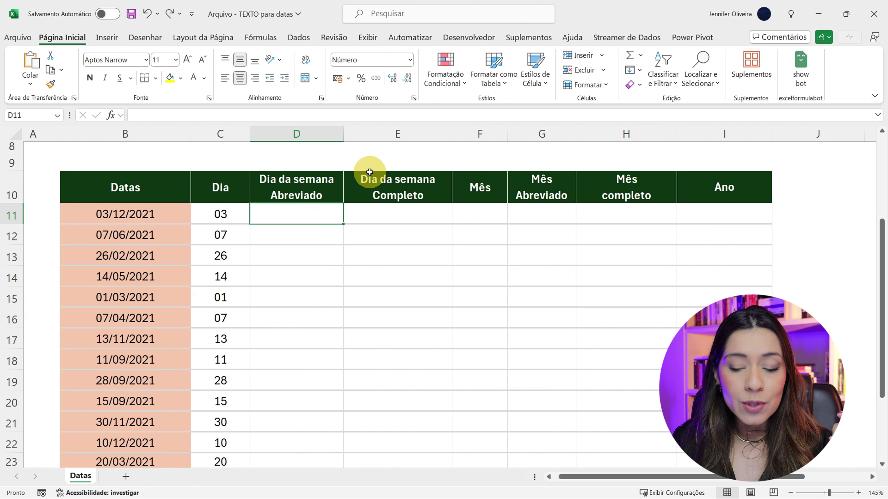
Enter =TEXTO(B11;"ddd") in D11 and fill it down the Dia da semana Abreviado column.
type("=TEXT")
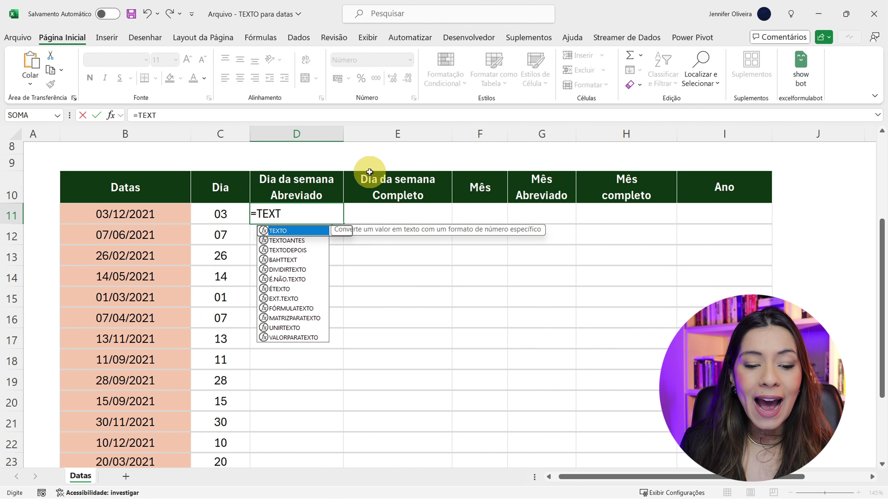
key("Tab")
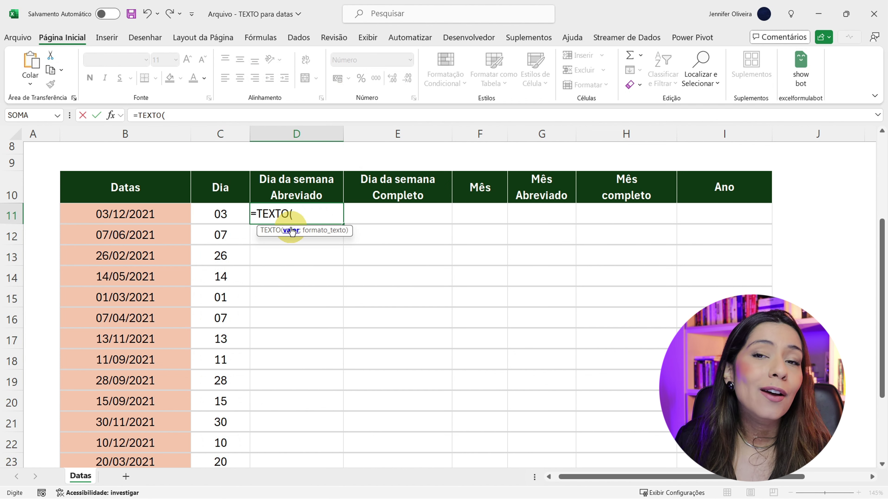
left_click(144, 214)
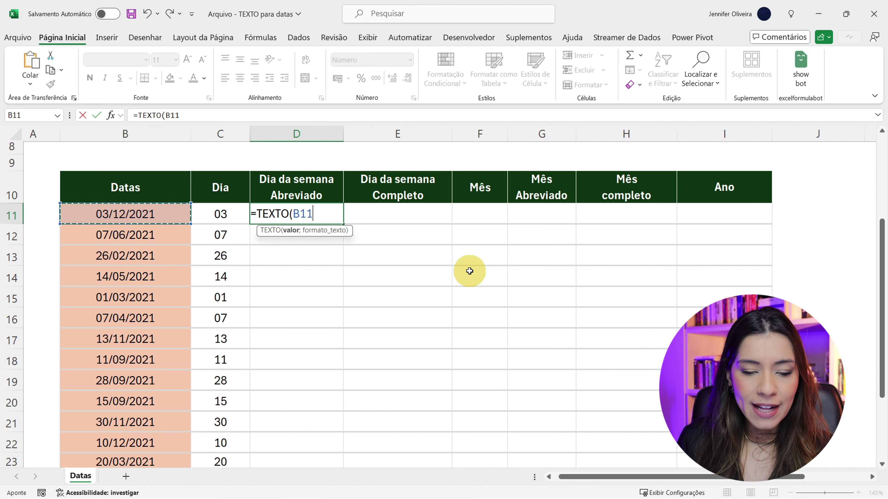
type(";")
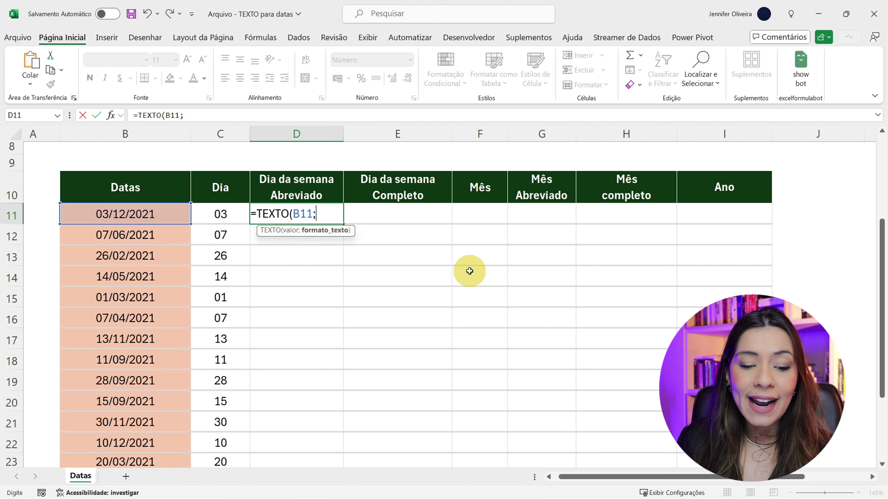
type("\"")
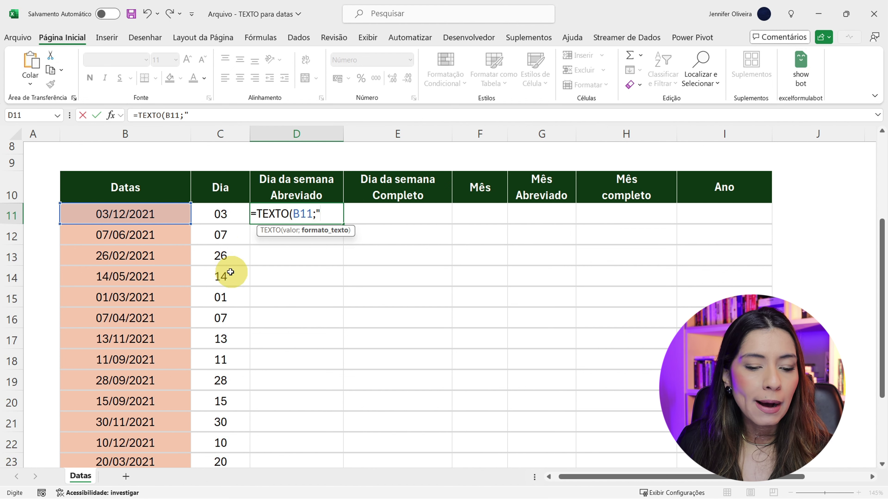
type("ddd")
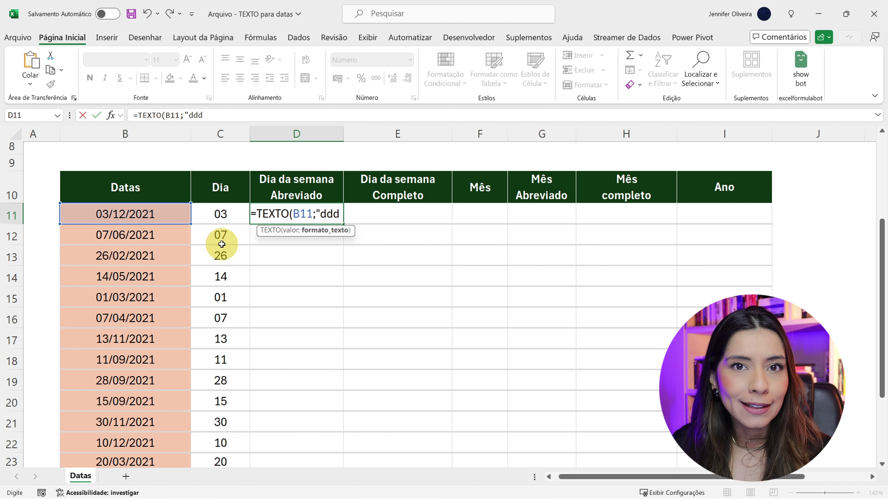
type("\"")
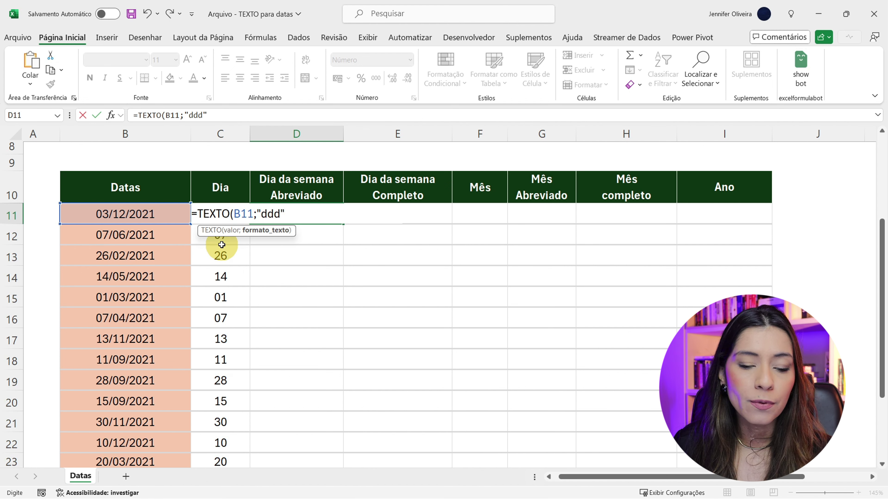
type(")")
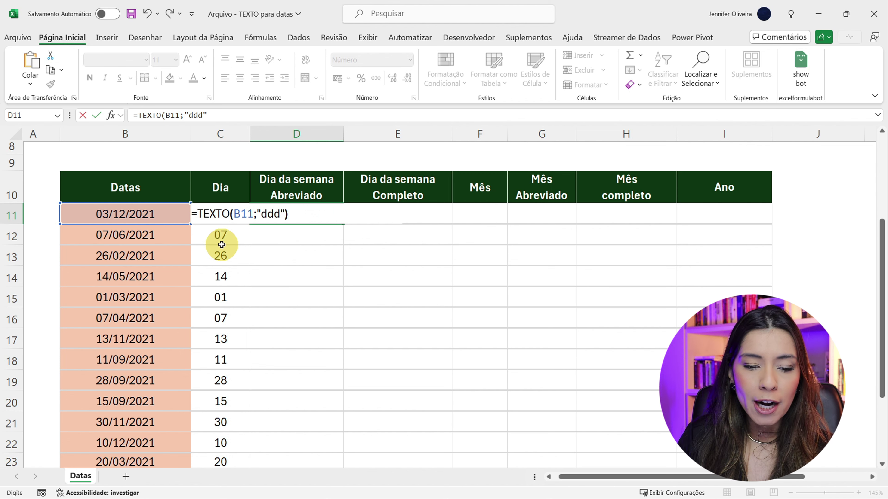
key("Return")
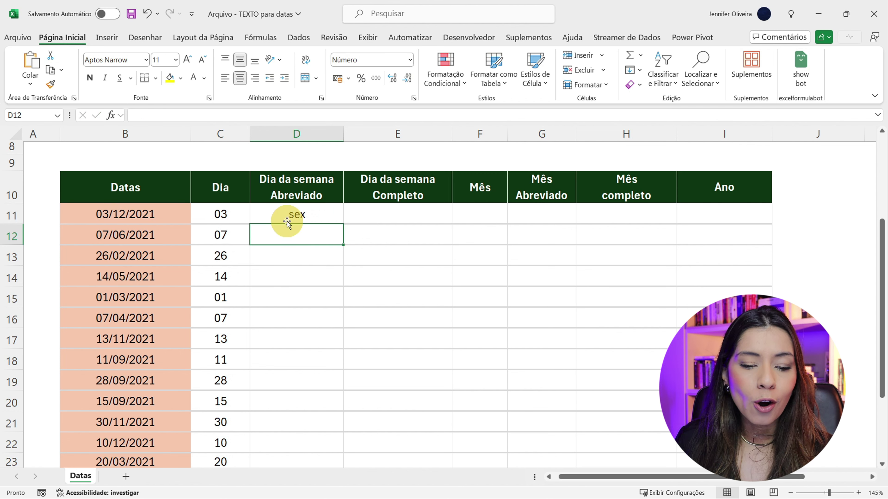
left_click(291, 216)
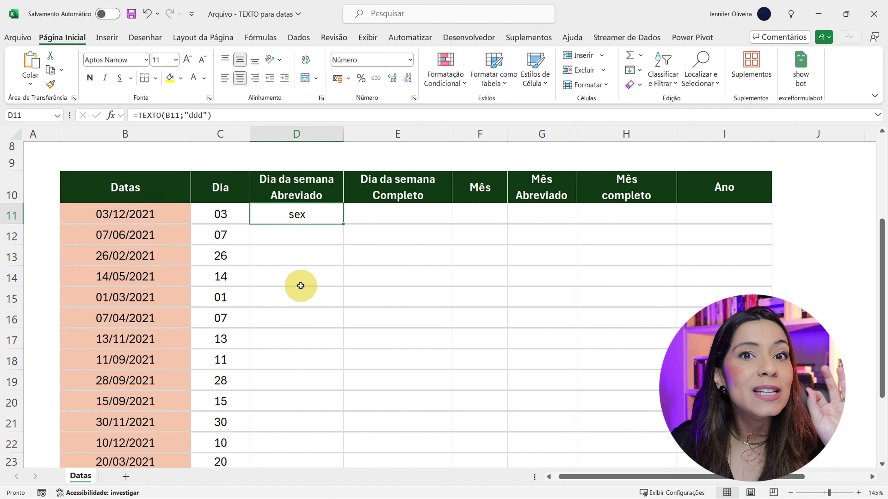
double_click(342, 226)
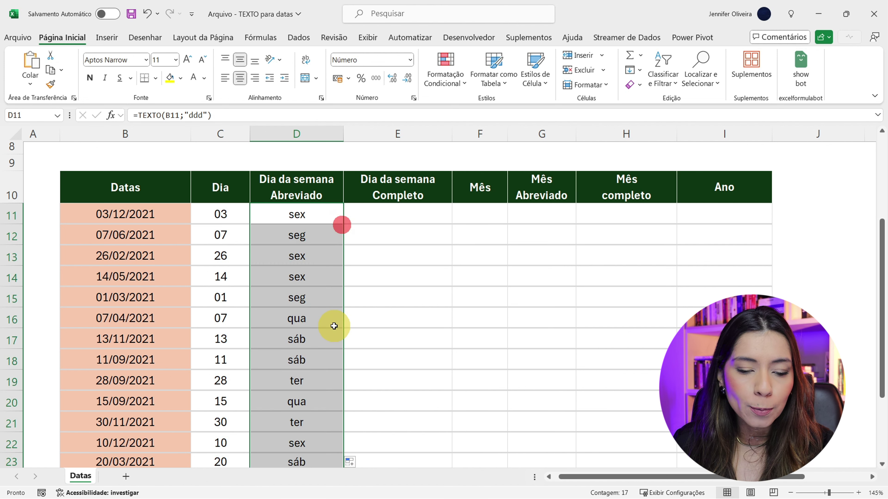
left_click(309, 264)
left_click(297, 298)
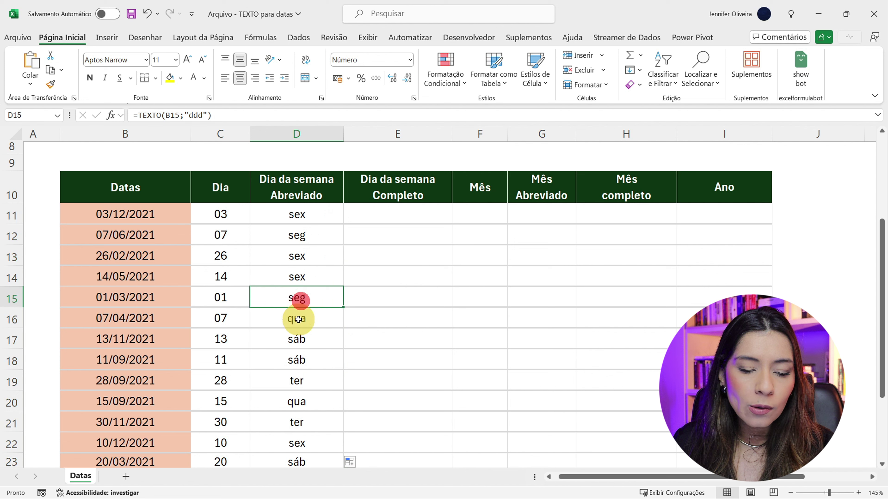
left_click(298, 318)
left_click(302, 339)
left_click(301, 382)
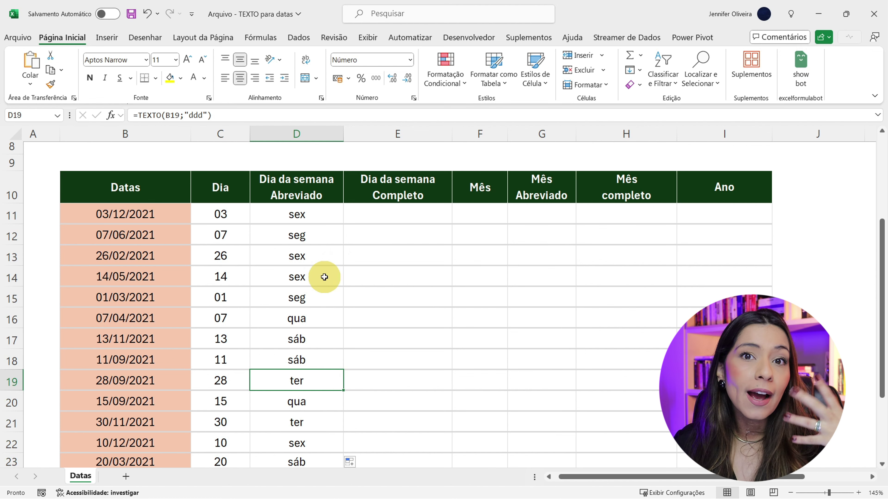
Enter =TEXTO(B11;"dddd") in E11 and fill it down the Dia da semana Completo column.
left_click(382, 207)
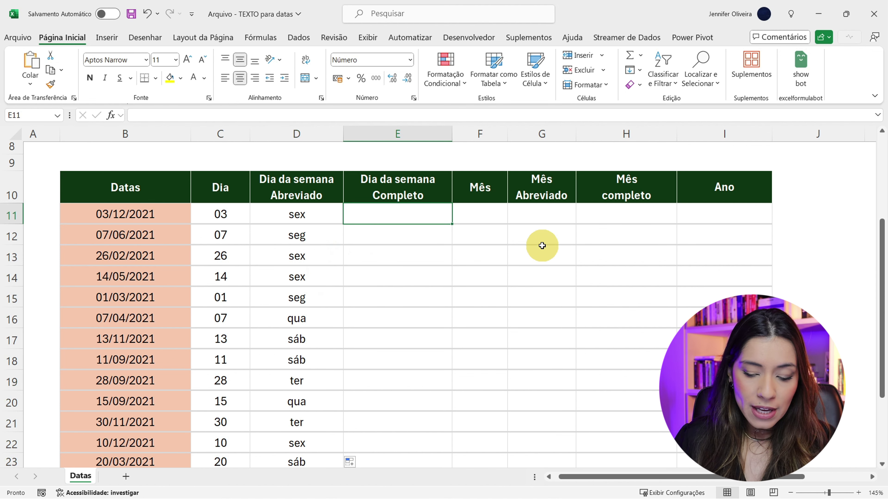
type("=TEXTO(")
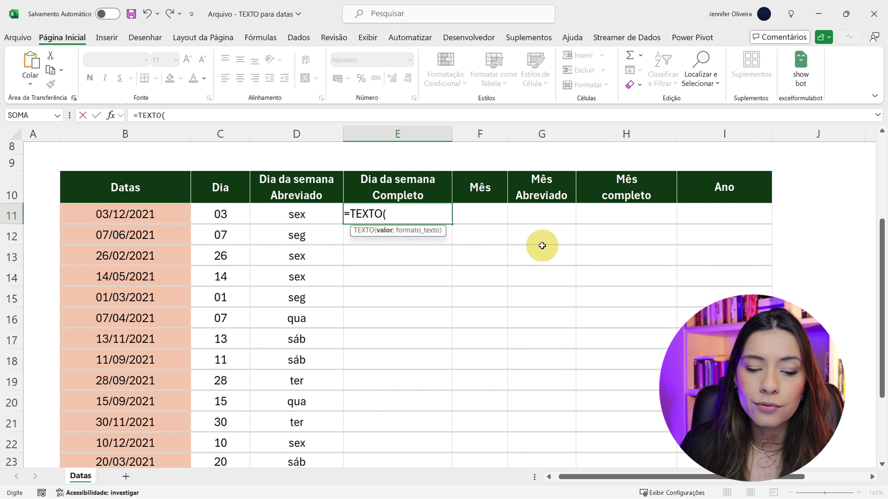
left_click(128, 216)
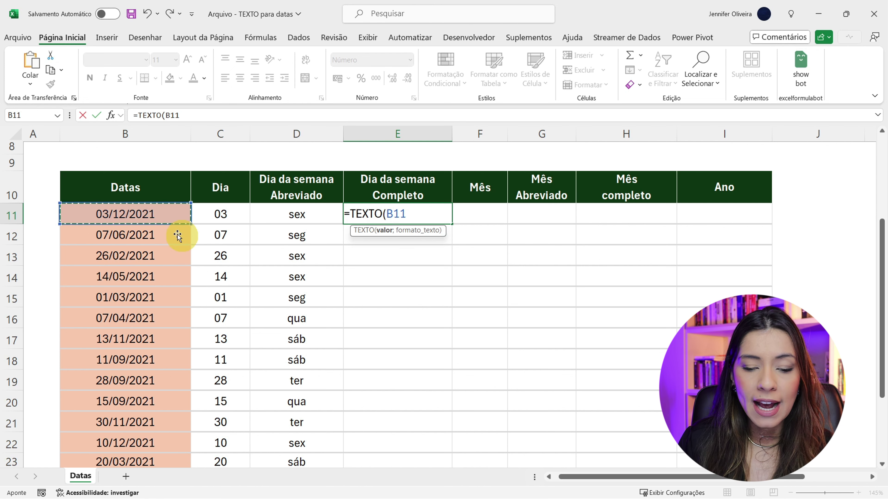
type(";\"")
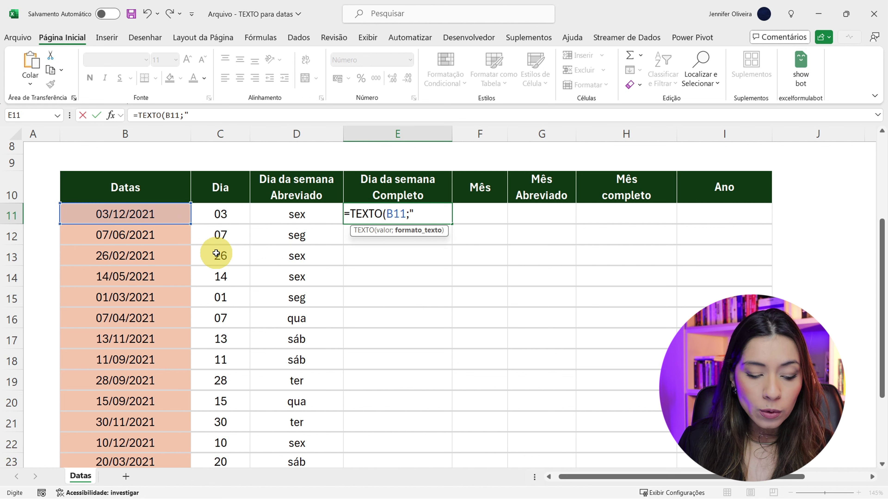
type("dddd")
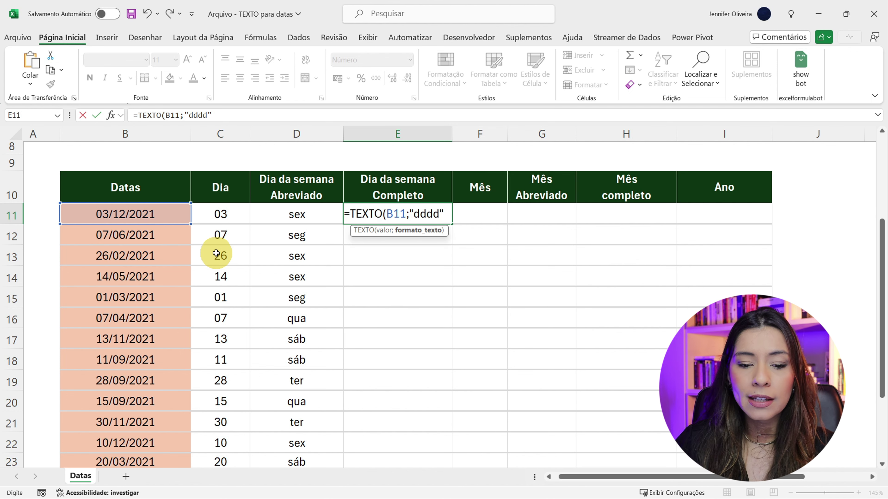
type(")")
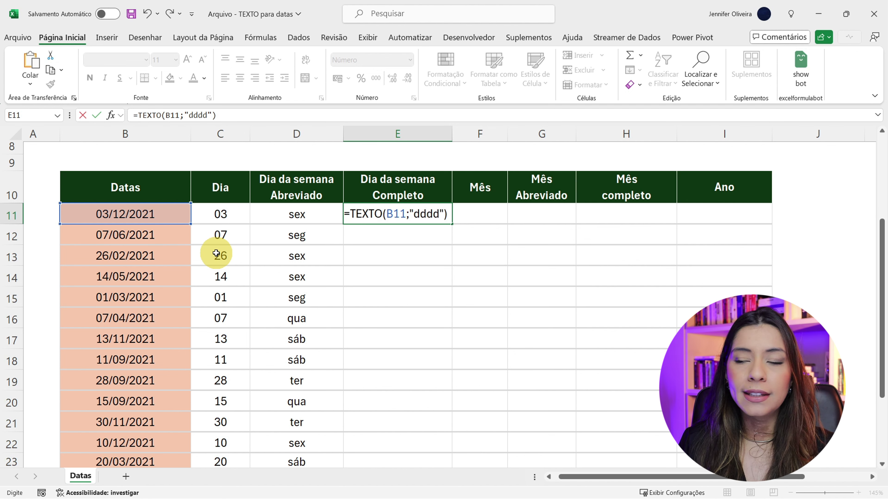
key("Return")
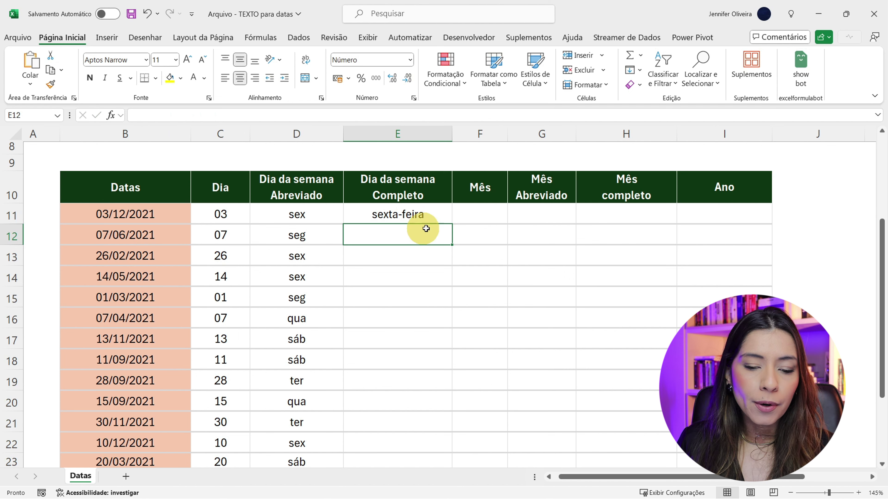
left_click(441, 214)
double_click(454, 224)
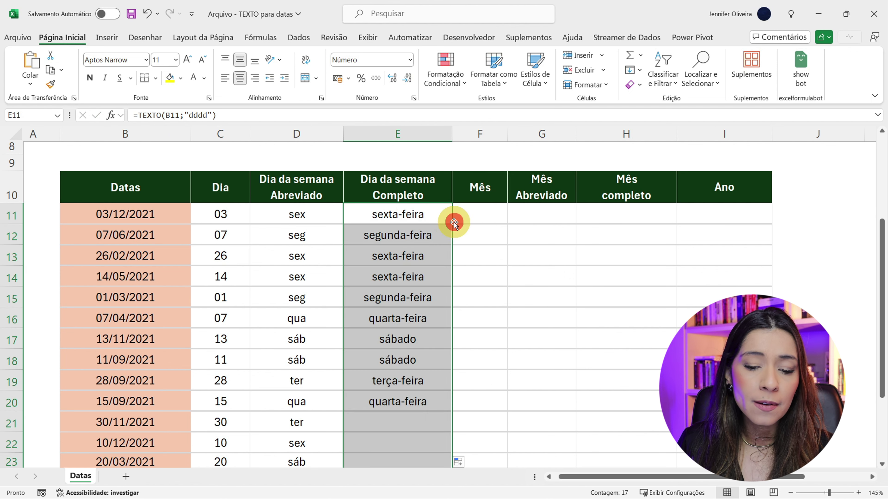
left_click_drag(299, 320, 348, 317)
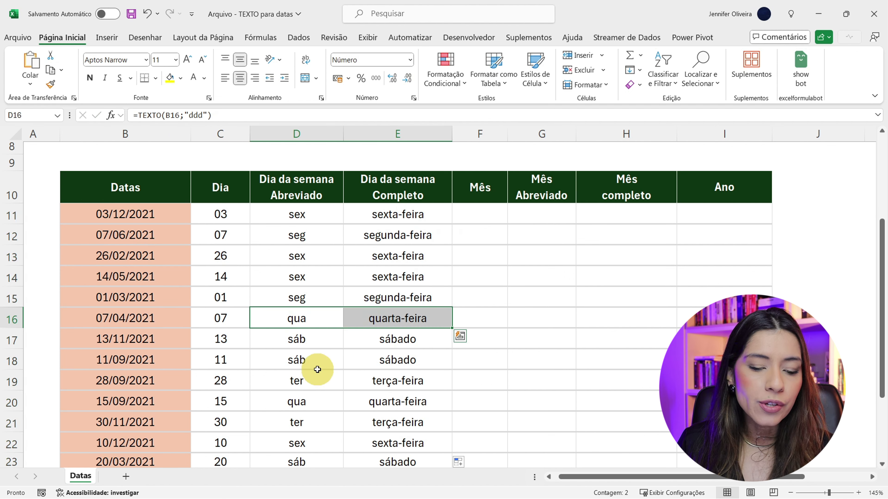
left_click_drag(317, 368, 423, 350)
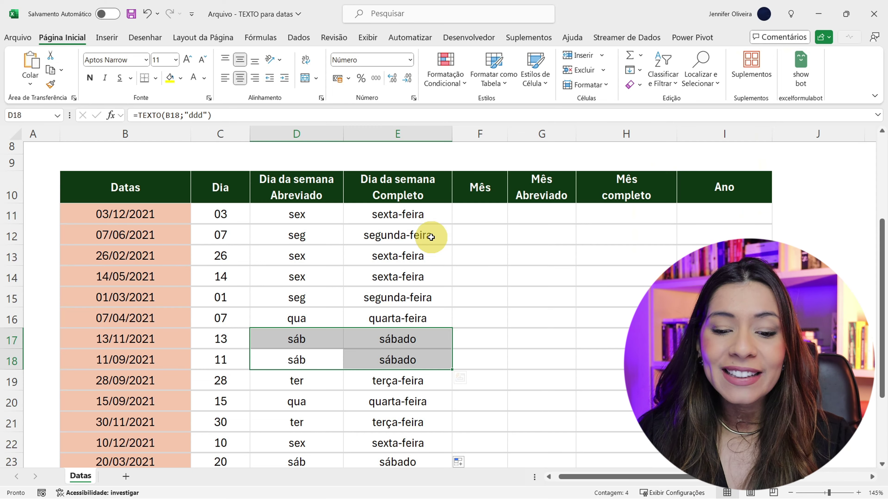
Enter =TEXTO(B11;"mm") in F11 and fill it down the Mês column.
left_click(493, 213)
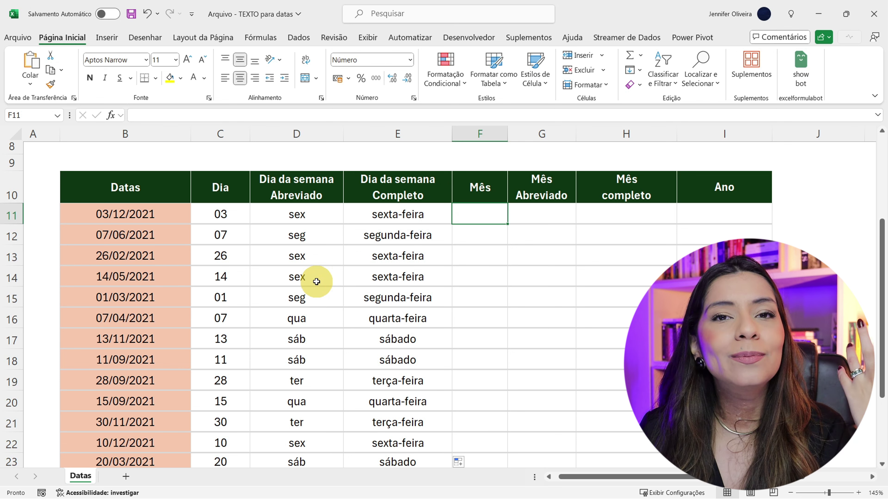
type("=TEXTO(")
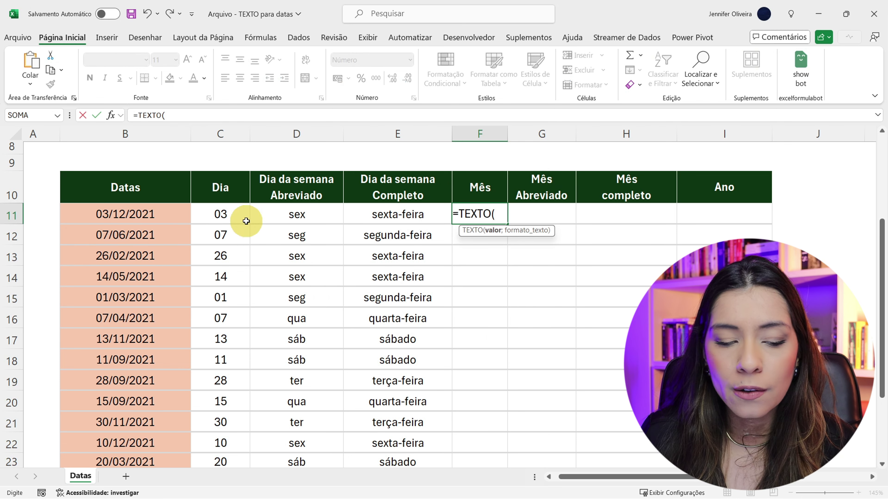
left_click(173, 216)
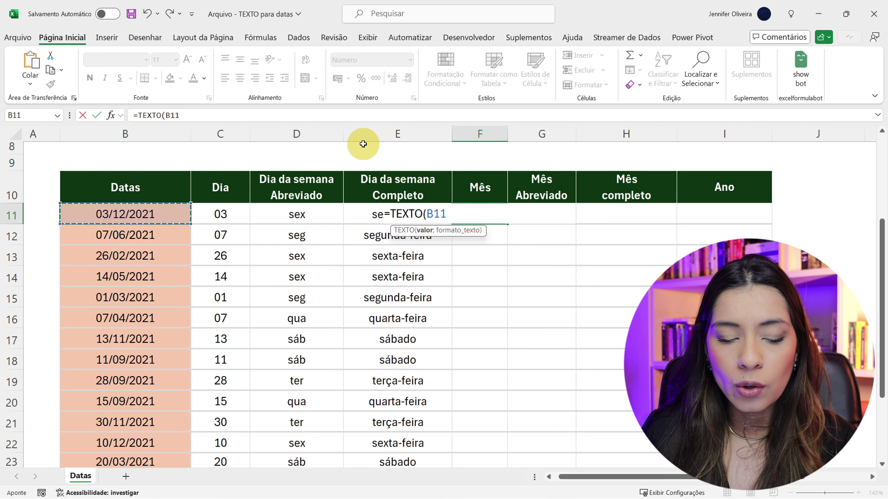
type(";")
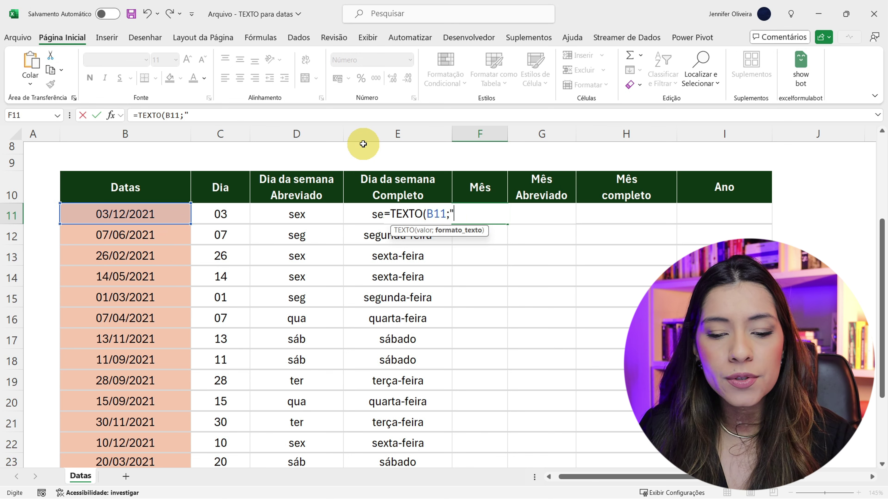
type("\"")
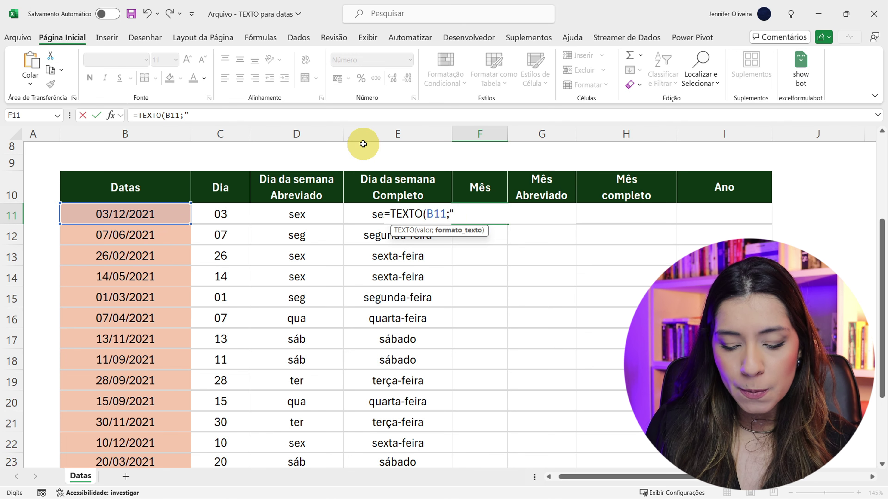
type("mm\"")
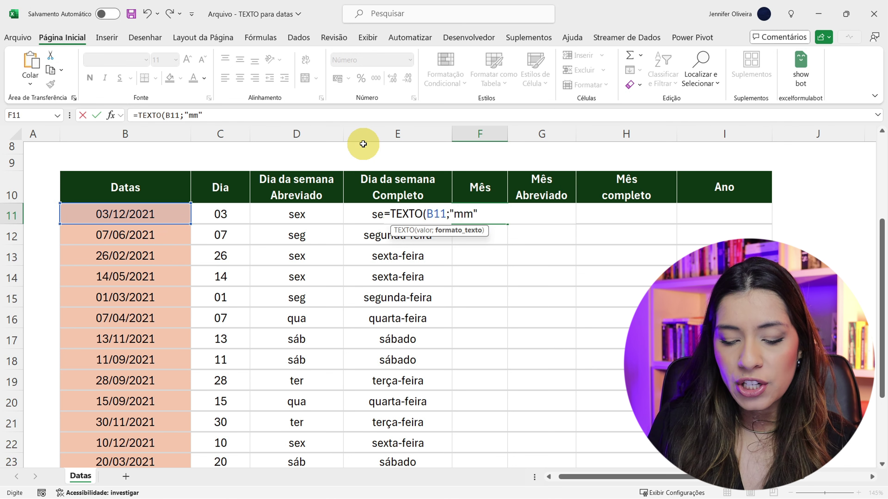
type(")")
key("Return")
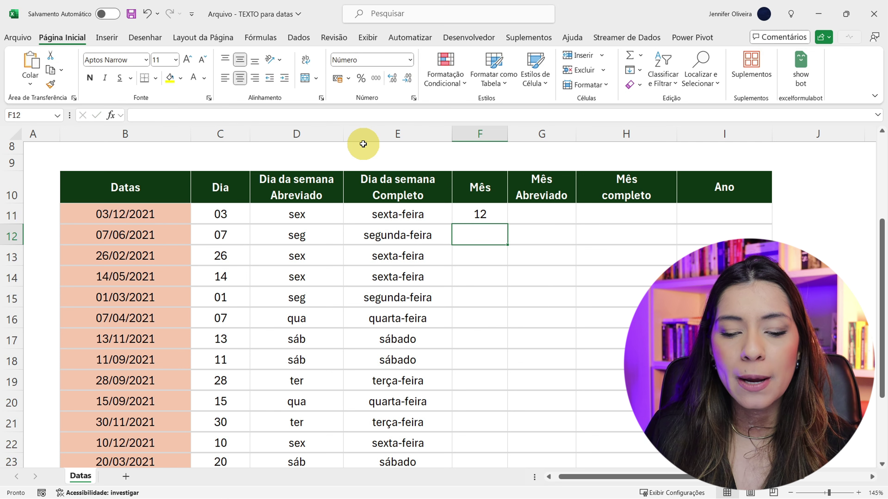
left_click(505, 206)
double_click(508, 224)
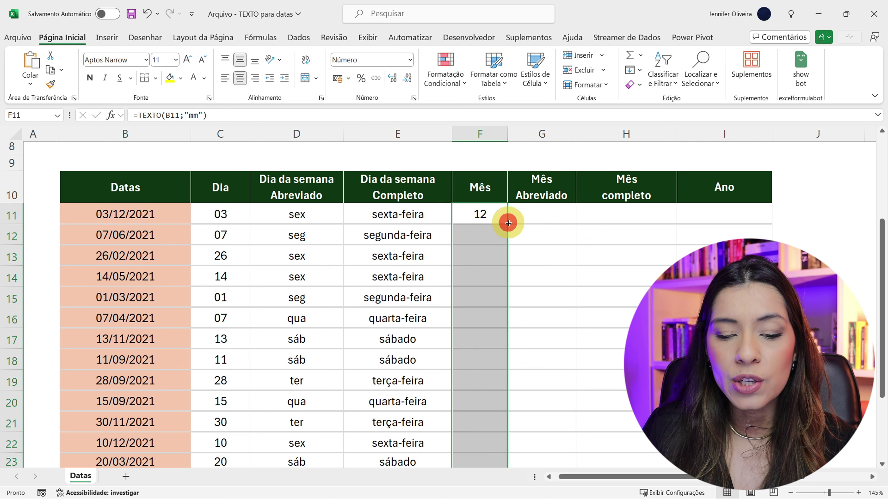
Enter =TEXTO(B11;"mmm") in G11 and fill it down the Mês Abreviado column.
left_click(536, 208)
type("=TEXTO(")
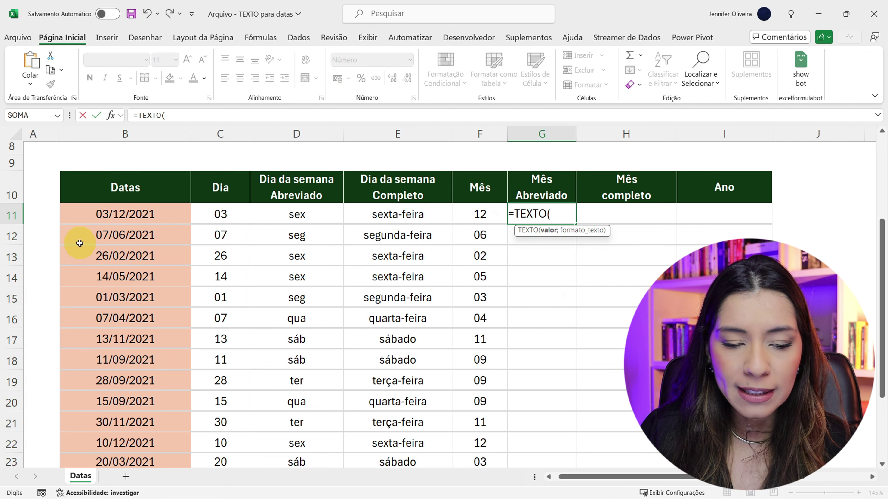
left_click(120, 215)
type(";")
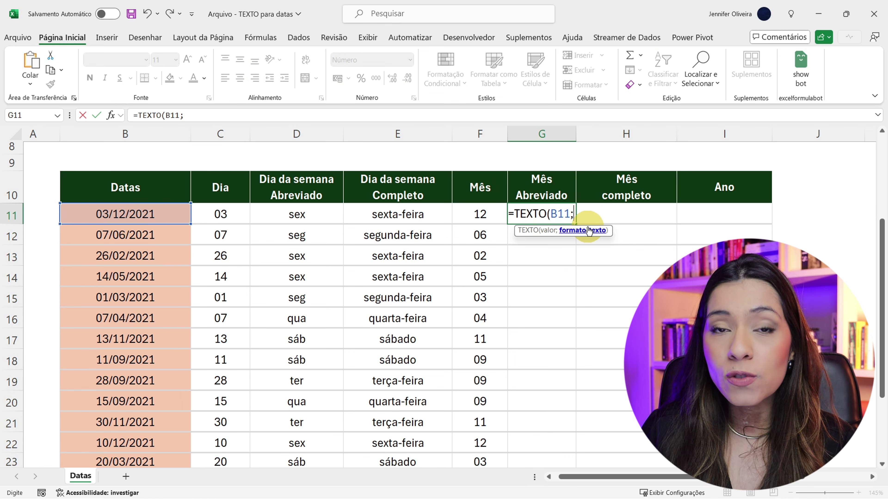
type("\"")
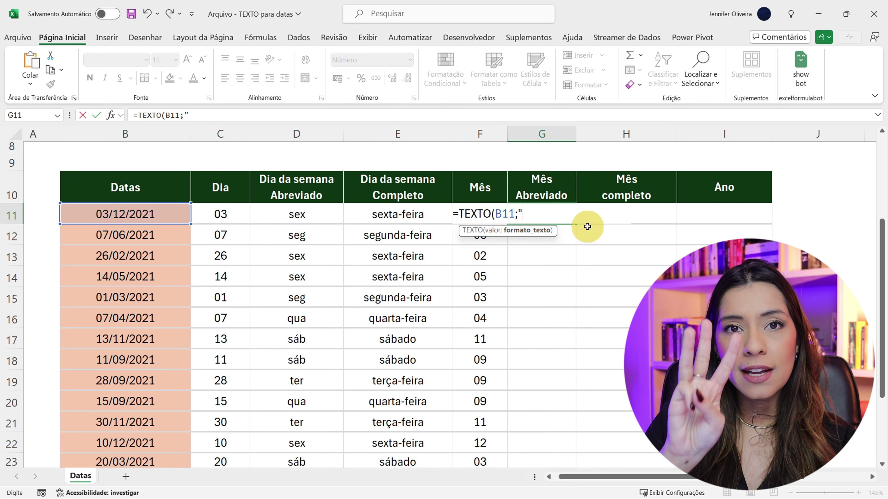
type("mmm")
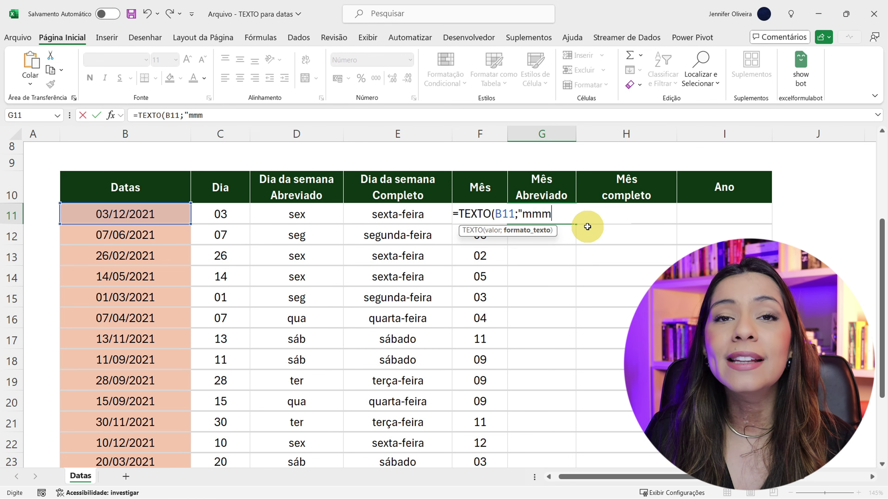
key("Return")
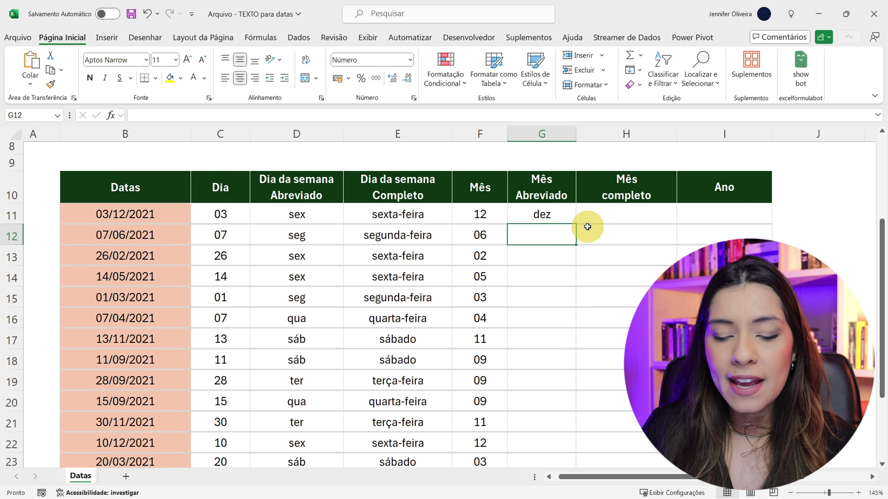
left_click(573, 219)
double_click(576, 223)
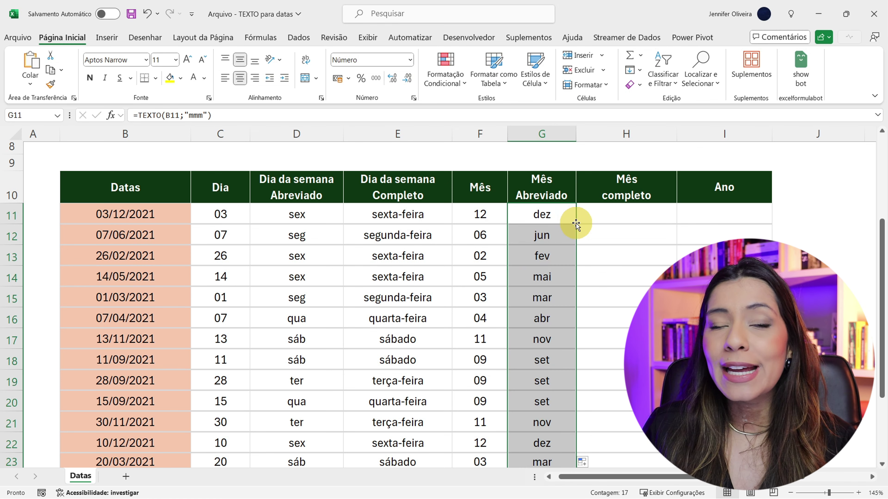
Enter the full month name formula =TEXTO(B11;"mmmm") in H11 of the Mês completo column.
left_click(619, 218)
type("=")
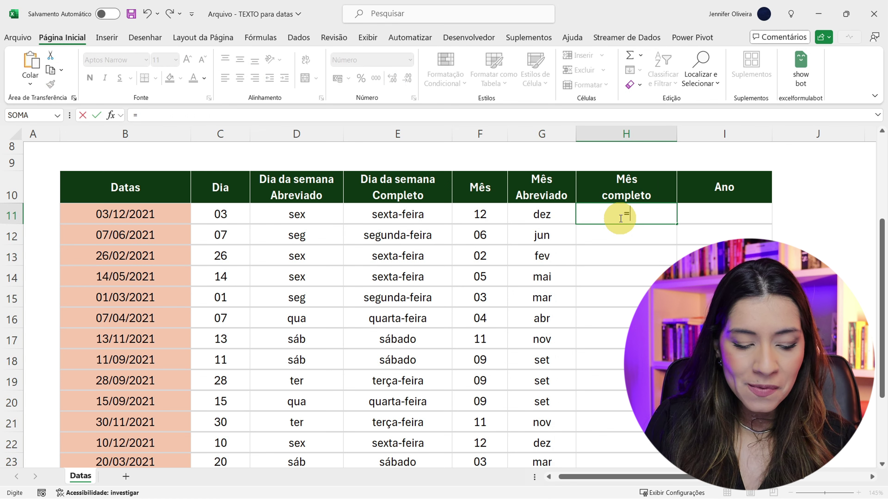
type("TEX")
key("Tab")
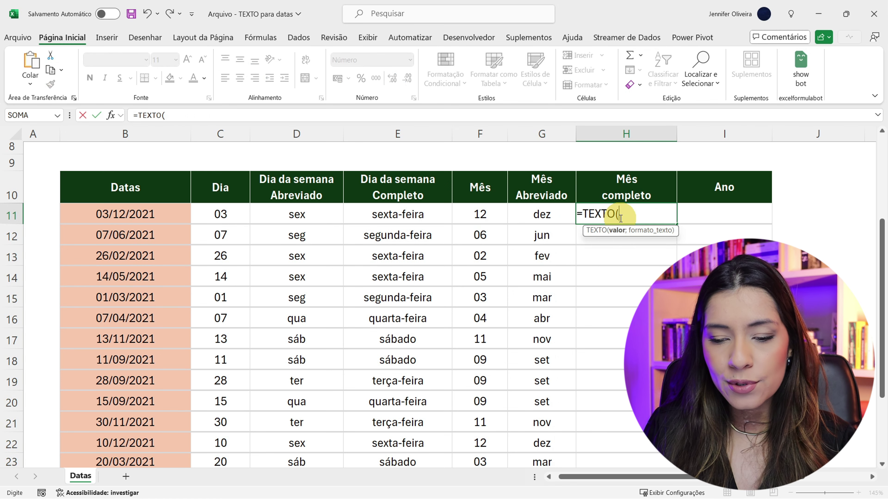
left_click(159, 211)
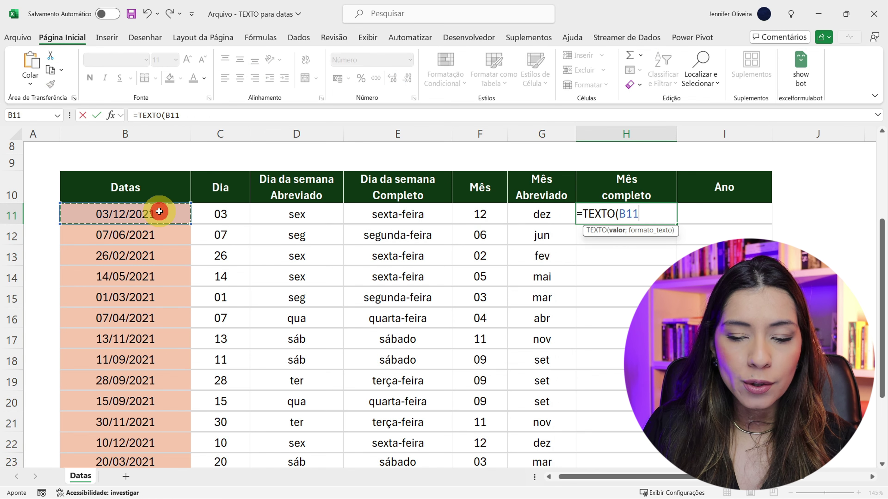
type(";\"")
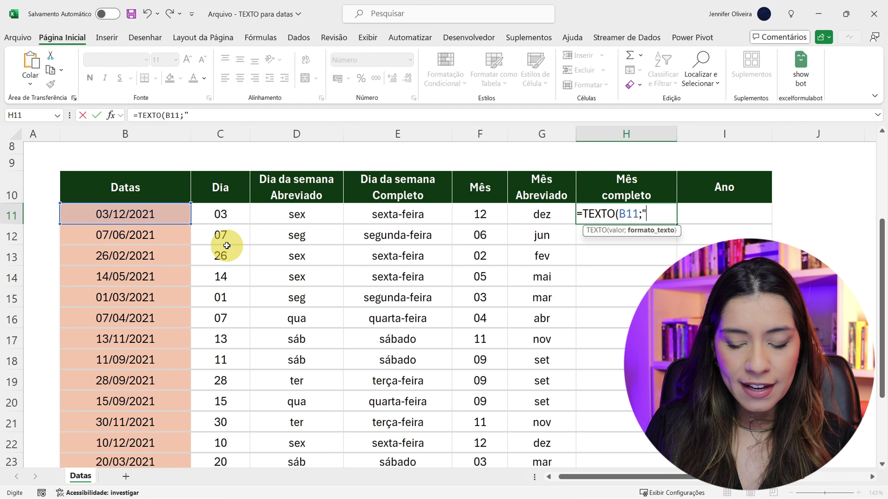
type("mmmm\"")
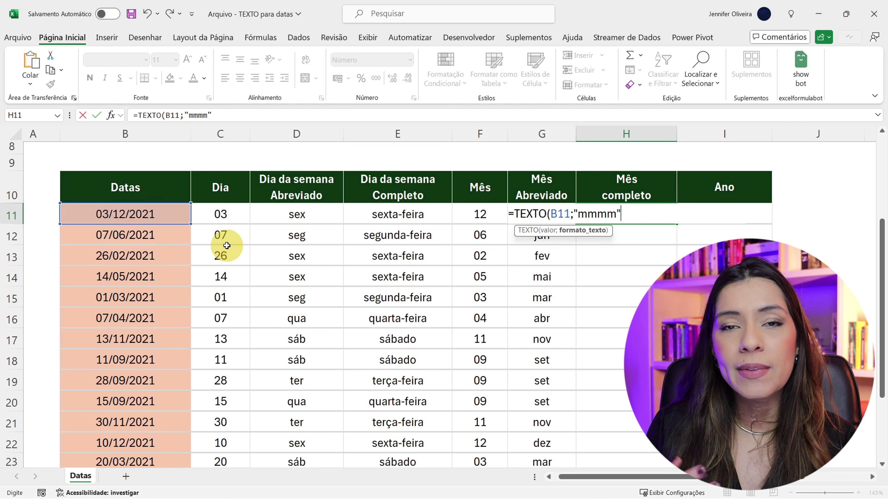
type(")")
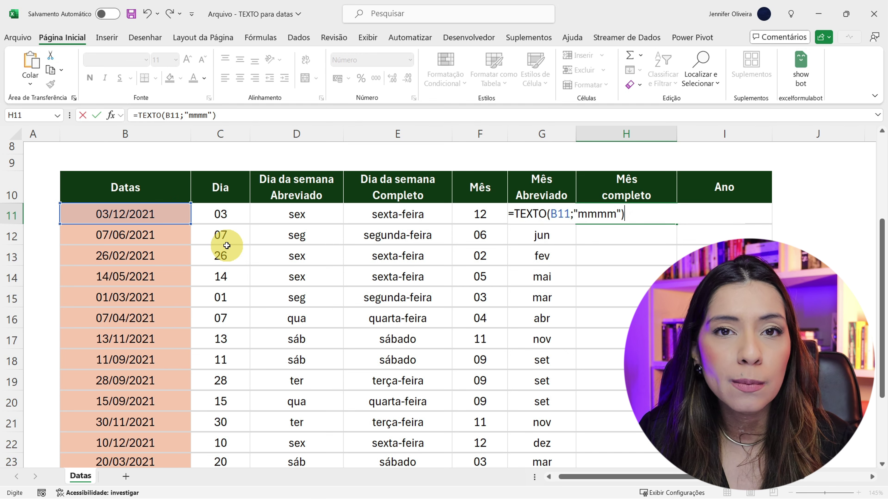
key("Return")
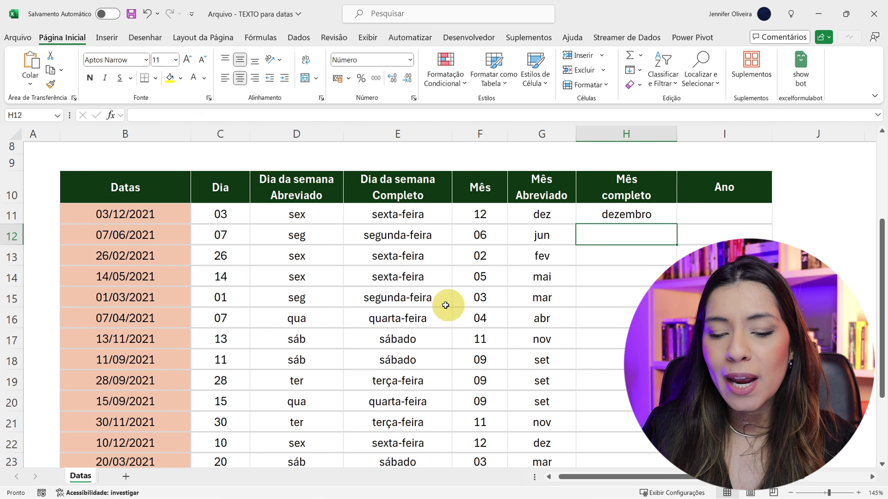
Fill the formula in H11 down the Mês completo column to the last date row.
left_click(605, 209)
double_click(679, 221)
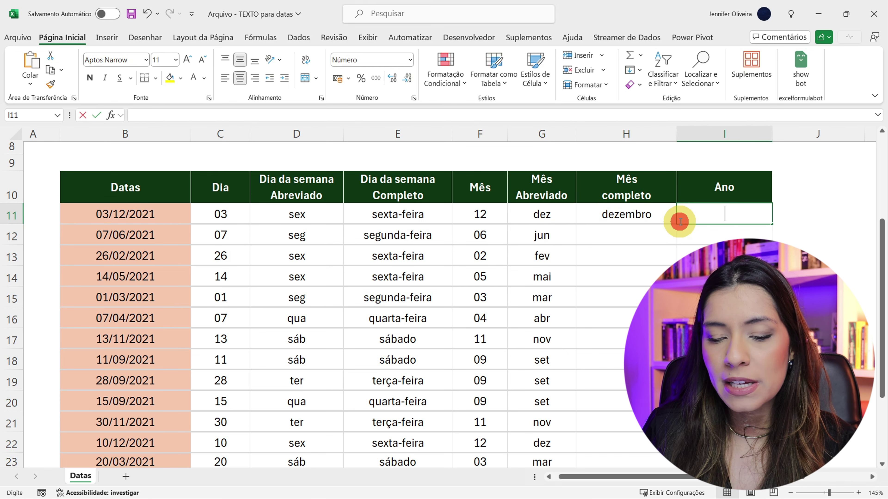
left_click(670, 221)
double_click(674, 223)
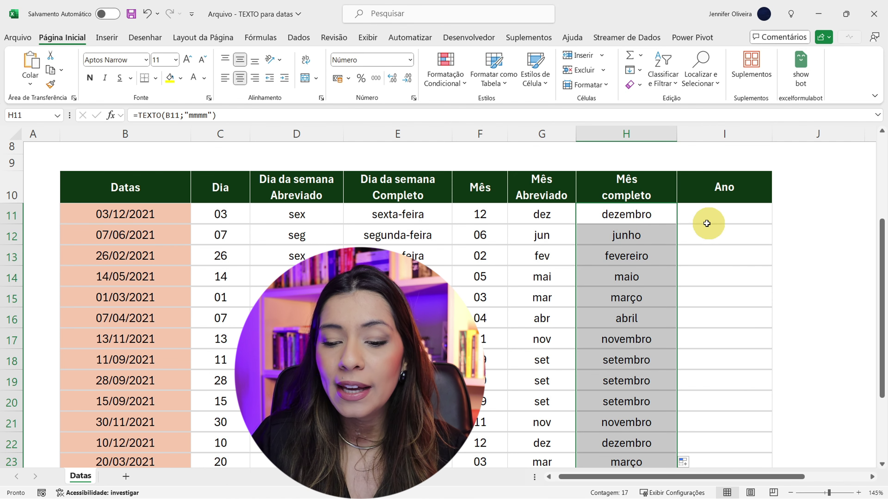
Enter =TEXTO(B11;"aa") in I11 and fill it down the Ano column.
left_click(733, 215)
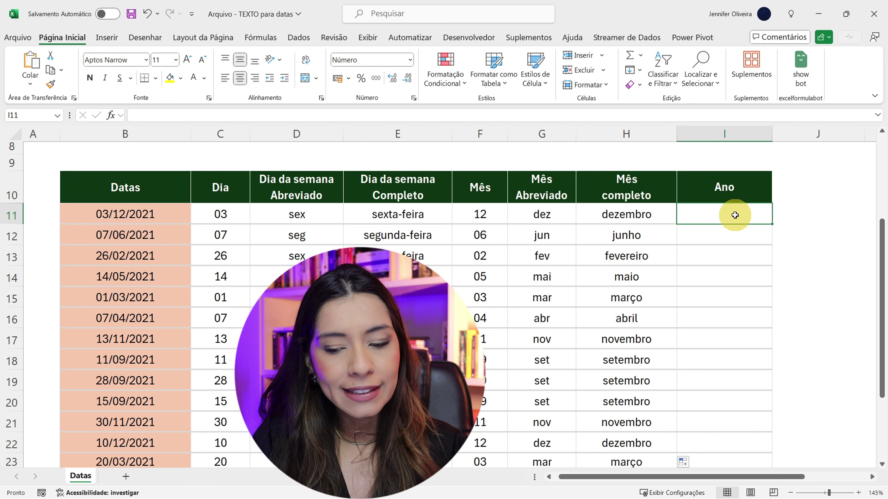
type("=TEXTO(")
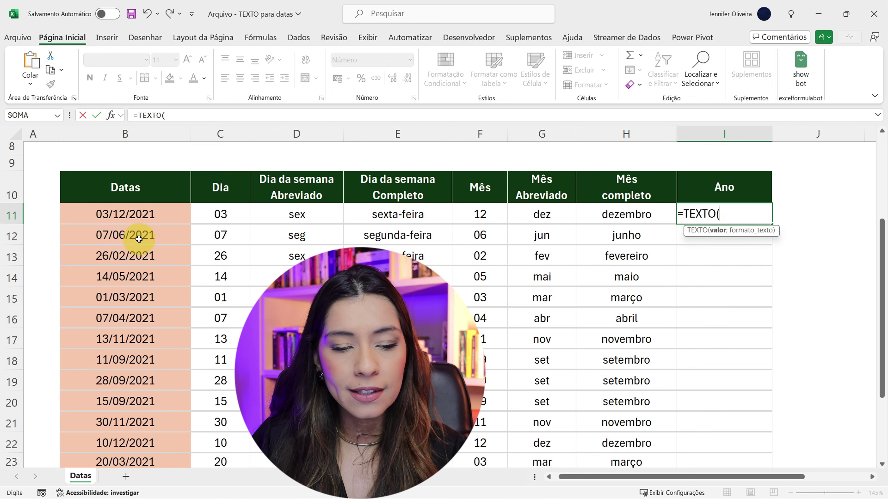
left_click(126, 213)
type(";")
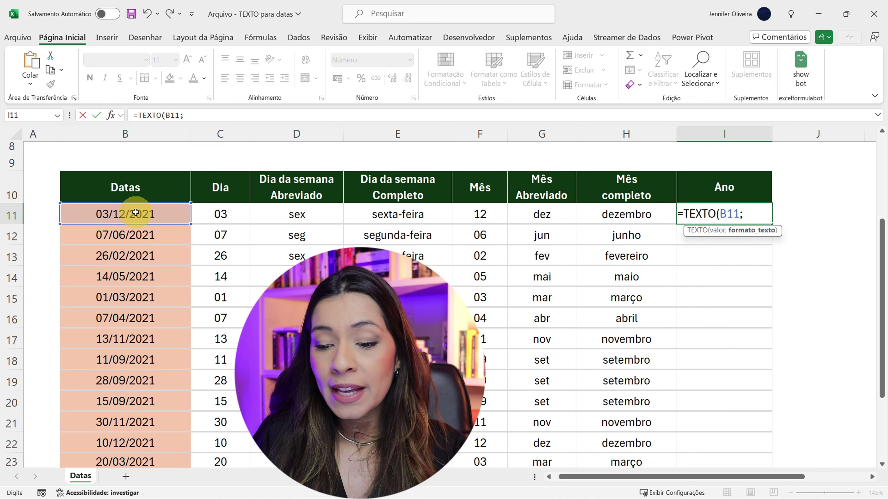
type("\"aa")
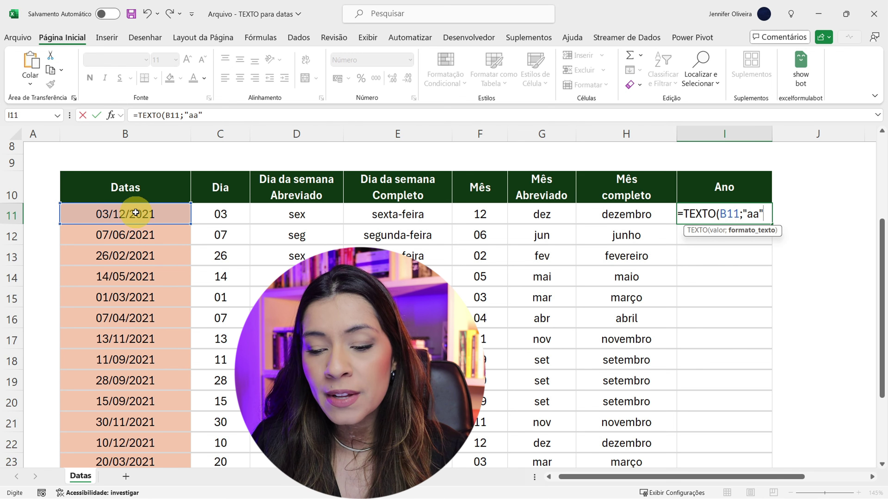
type("\"")
key("Return")
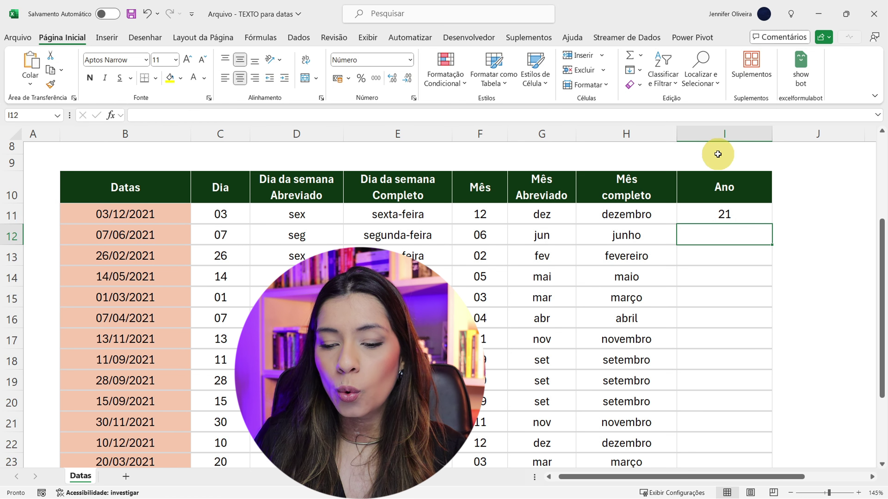
left_click(749, 209)
double_click(772, 224)
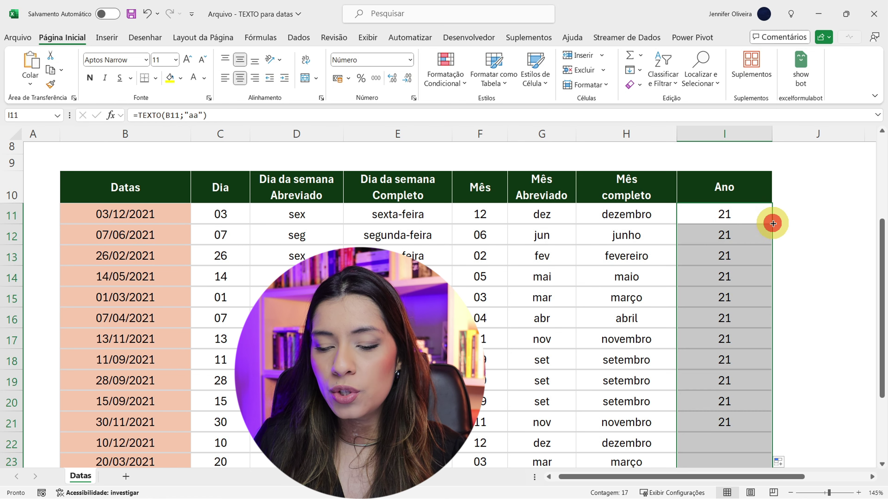
Change the format code in I11 to "aaaa" for a four-digit year and refill the Ano column with the formula.
left_click(747, 214)
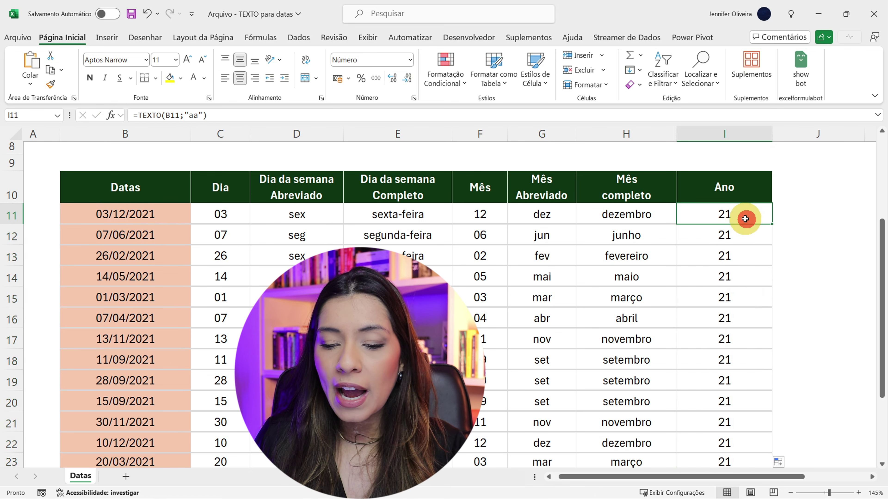
double_click(747, 214)
type("aa")
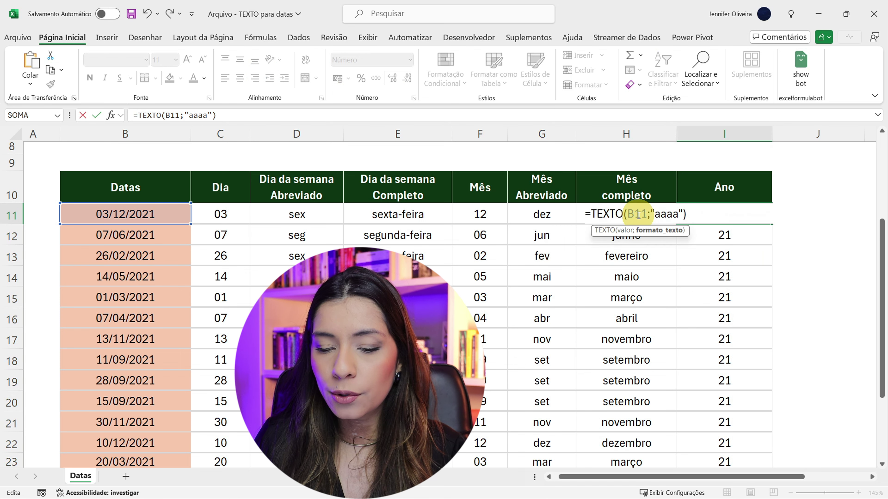
key("Return")
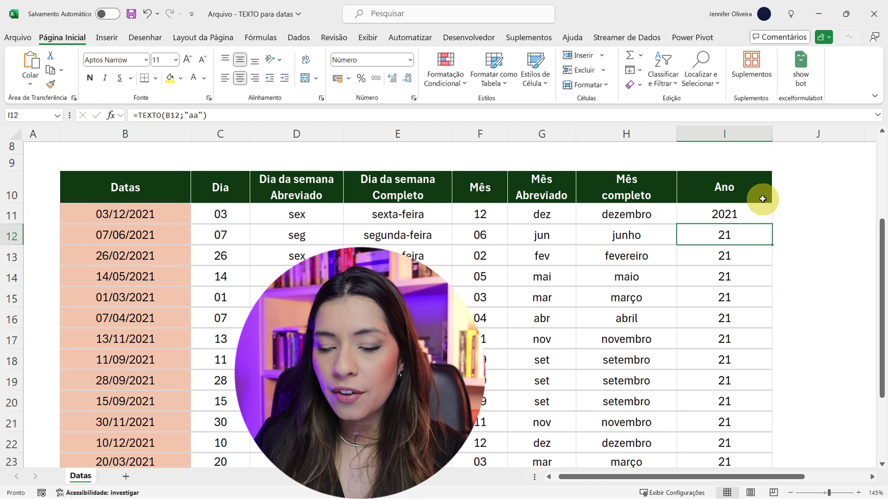
left_click(768, 218)
double_click(773, 223)
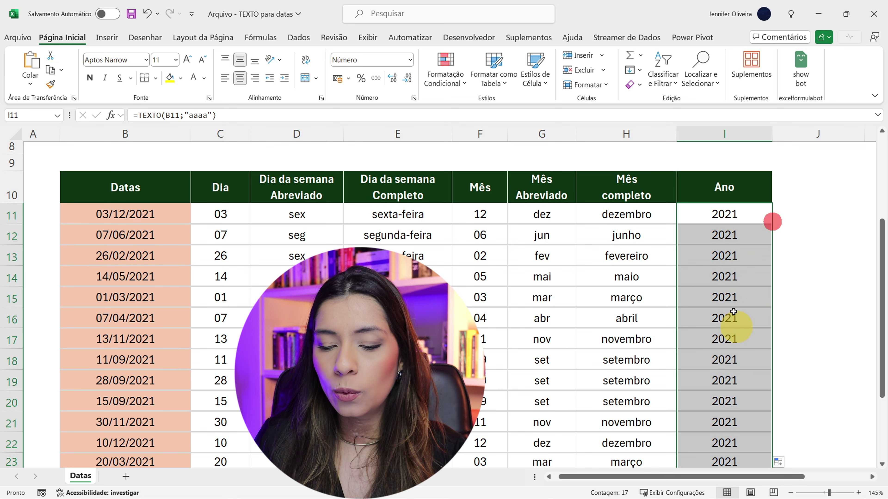